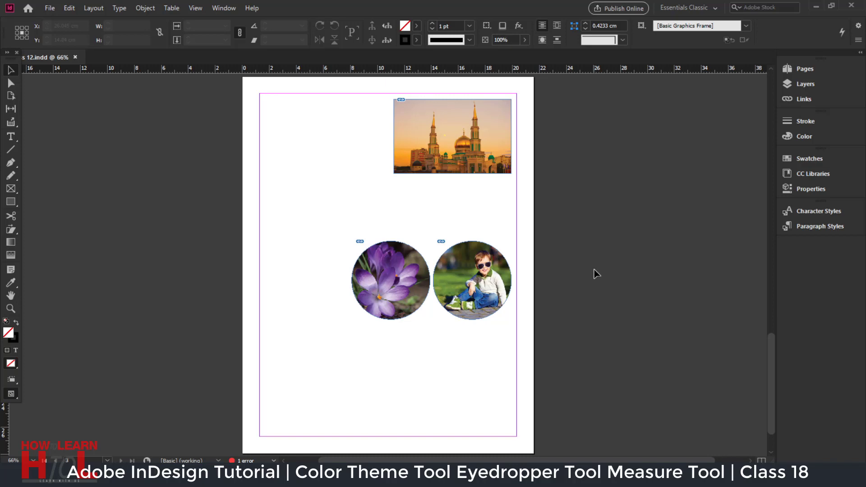
Extract a colour theme from the mosque photo with the Color Theme Tool and view its theme variants.
{"action": "right_click", "coordinate": [17, 287]}
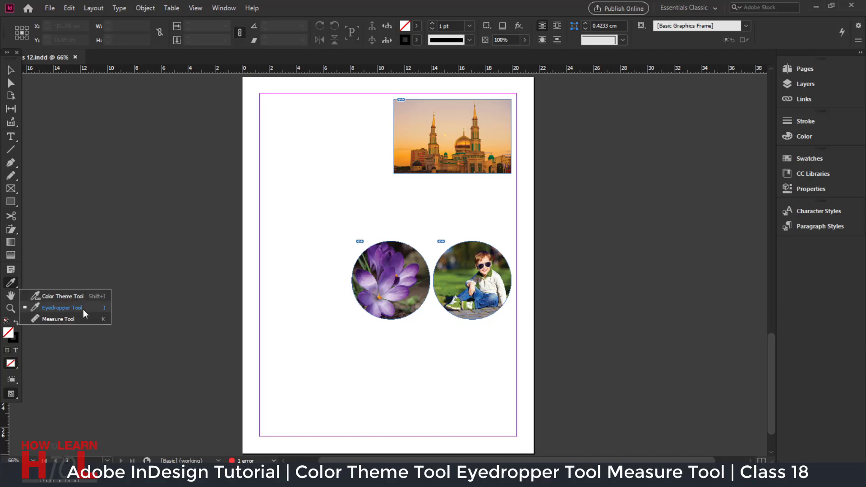
{"action": "left_click", "coordinate": [65, 296]}
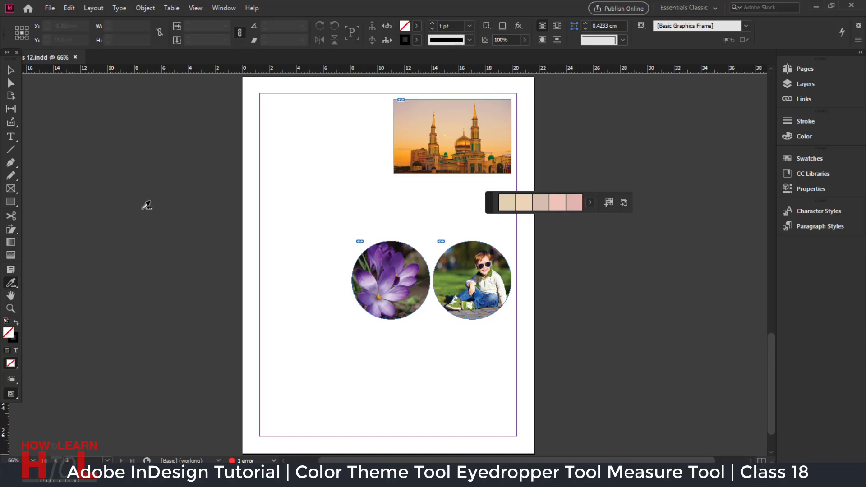
{"action": "key", "text": "Escape"}
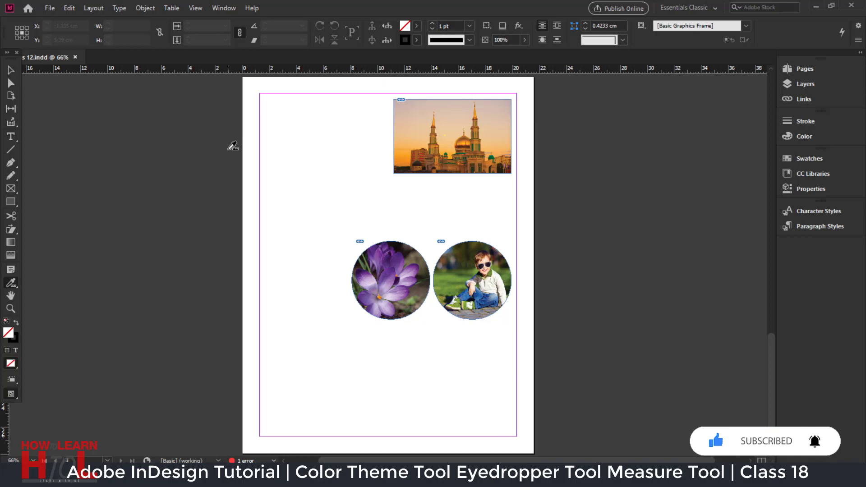
{"action": "right_click", "coordinate": [15, 285]}
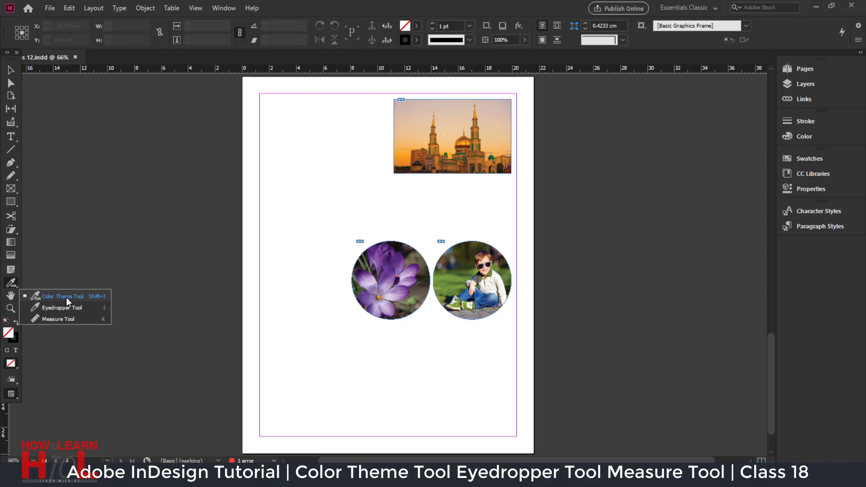
{"action": "left_click", "coordinate": [66, 299]}
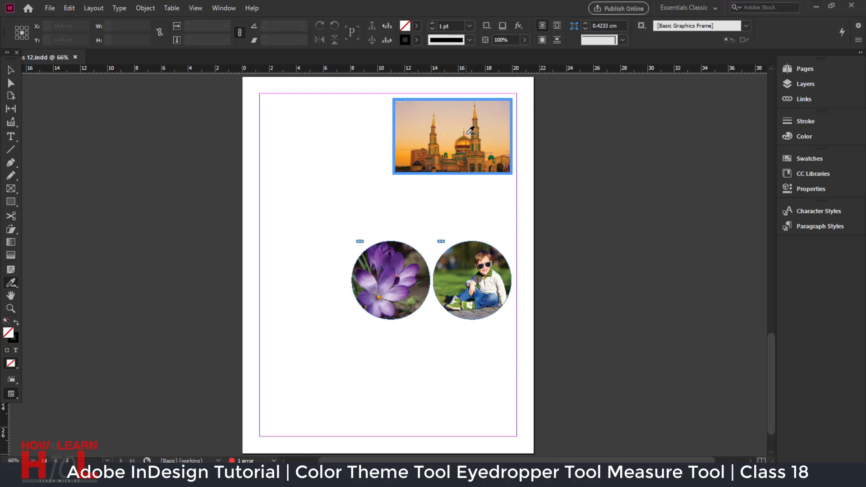
{"action": "key", "text": "z"}
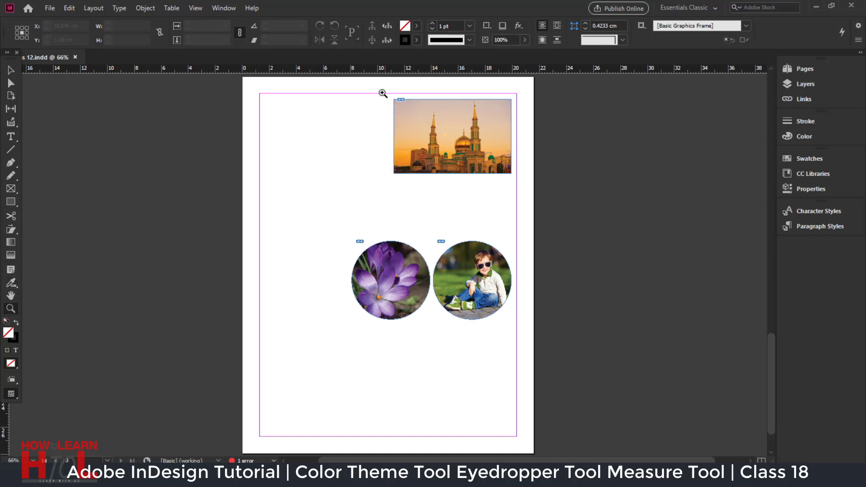
{"action": "left_click_drag", "start_coordinate": [382, 92], "coordinate": [539, 342]}
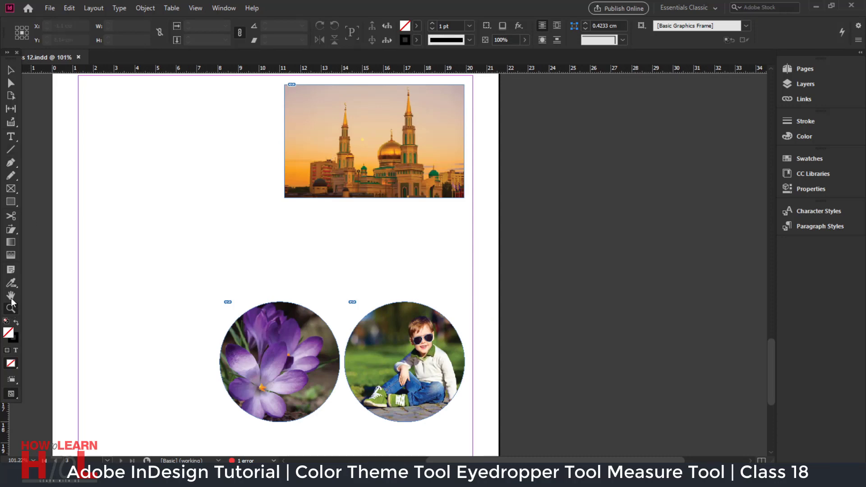
{"action": "left_click", "coordinate": [11, 283]}
{"action": "left_click", "coordinate": [368, 116]}
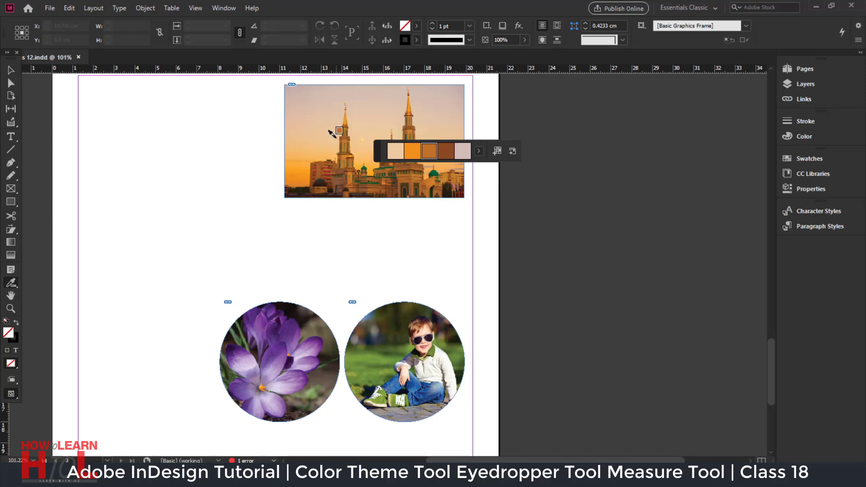
{"action": "left_click", "coordinate": [479, 152]}
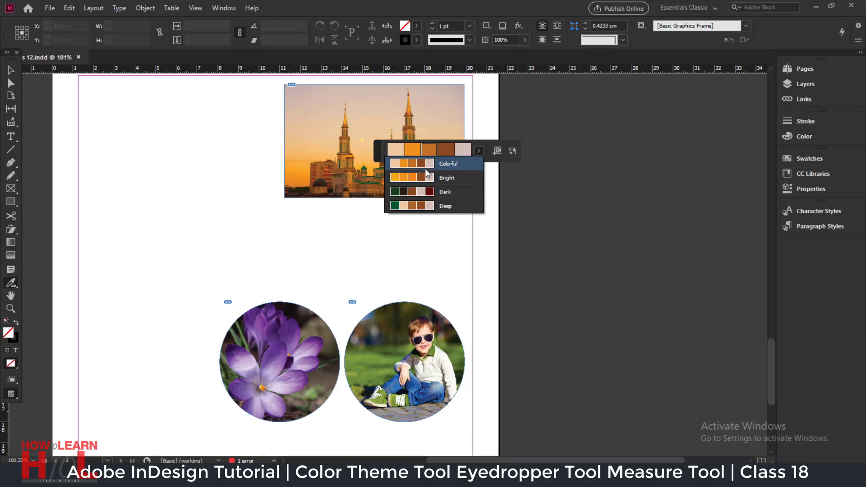
{"action": "left_click", "coordinate": [480, 154]}
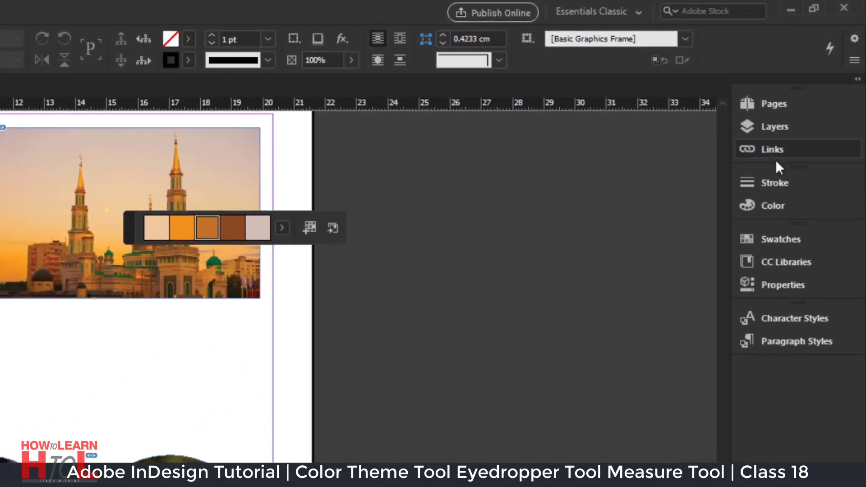
Add the mosque photo's Colorful theme to the document swatches and review the added colour group.
{"action": "left_click", "coordinate": [789, 238]}
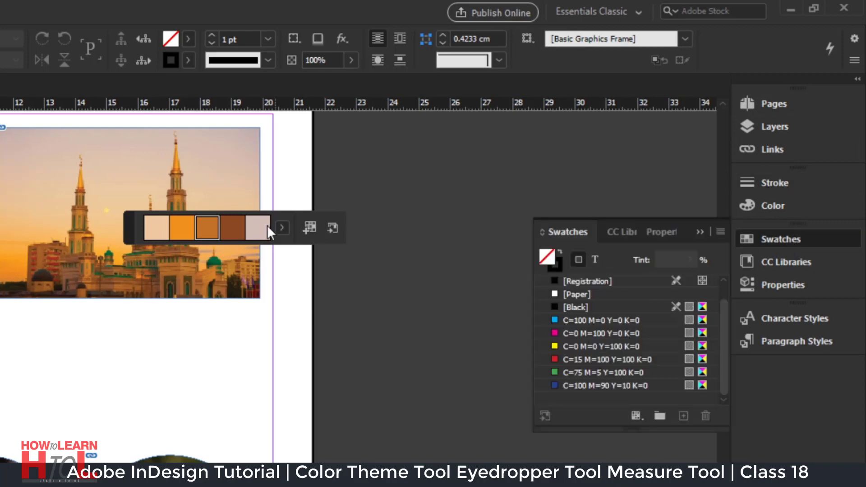
{"action": "left_click", "coordinate": [310, 229]}
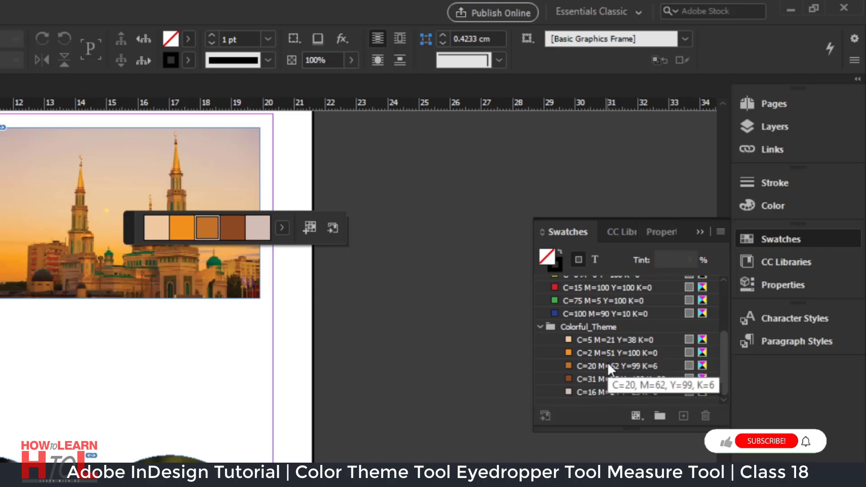
{"action": "scroll", "coordinate": [607, 364], "scroll_direction": "up", "scroll_amount": 2}
{"action": "scroll", "coordinate": [608, 364], "scroll_direction": "down", "scroll_amount": 2}
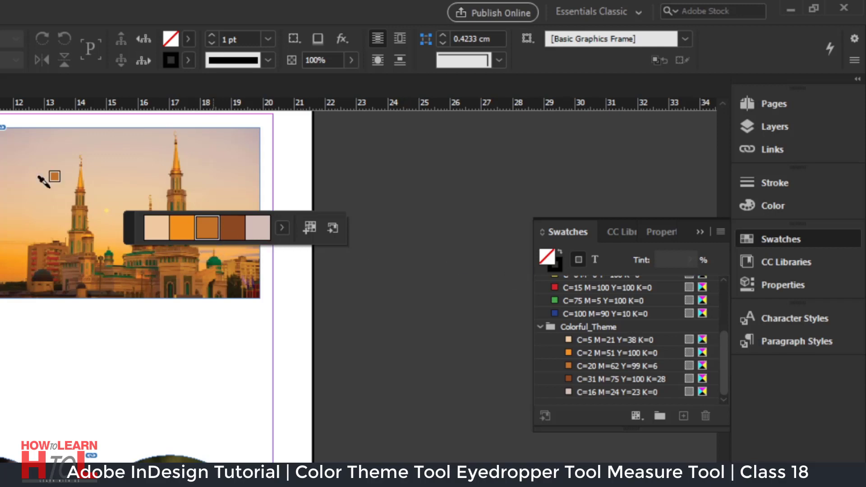
{"action": "key", "text": "Escape"}
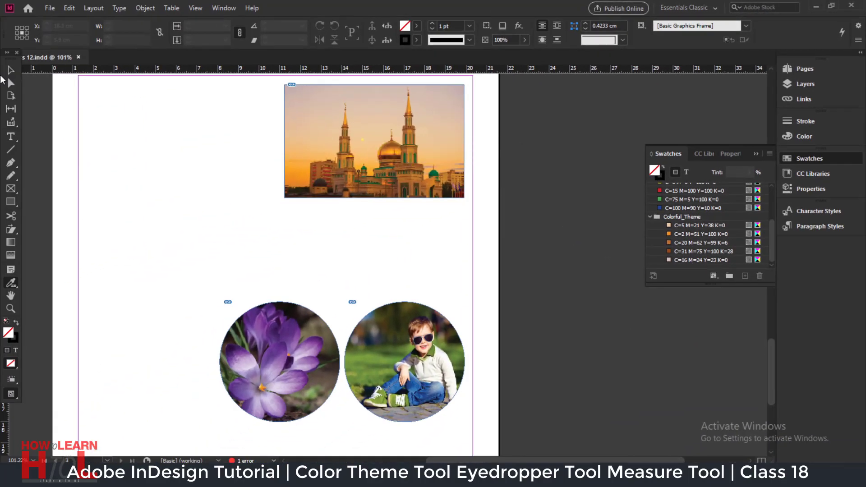
Set the Color Theme Tool's option for applying colours to Convert to RGB.
{"action": "double_click", "coordinate": [10, 283]}
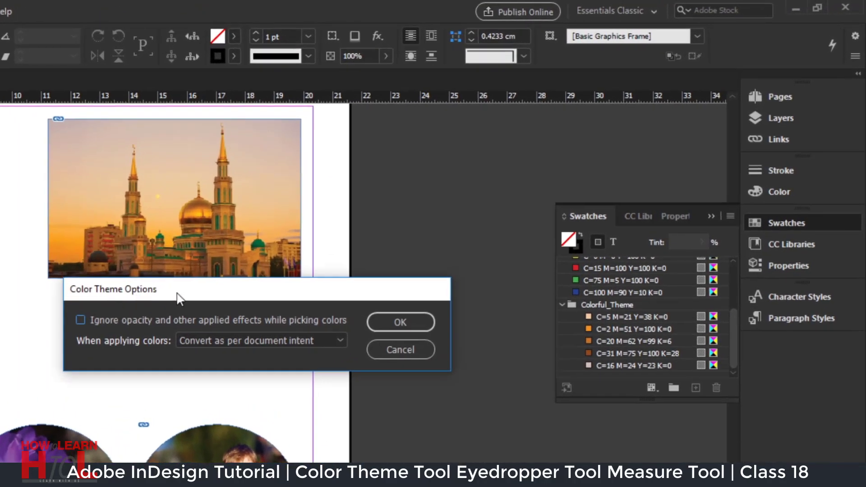
{"action": "left_click", "coordinate": [234, 340]}
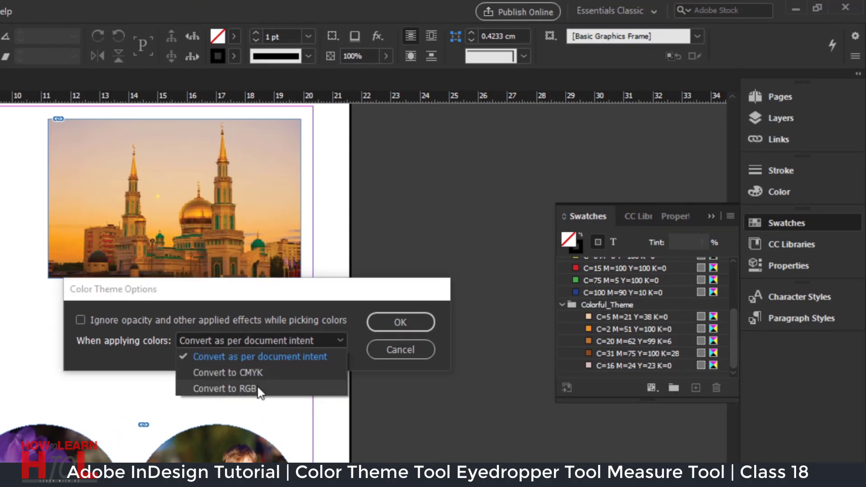
{"action": "left_click", "coordinate": [233, 389]}
{"action": "left_click", "coordinate": [400, 322]}
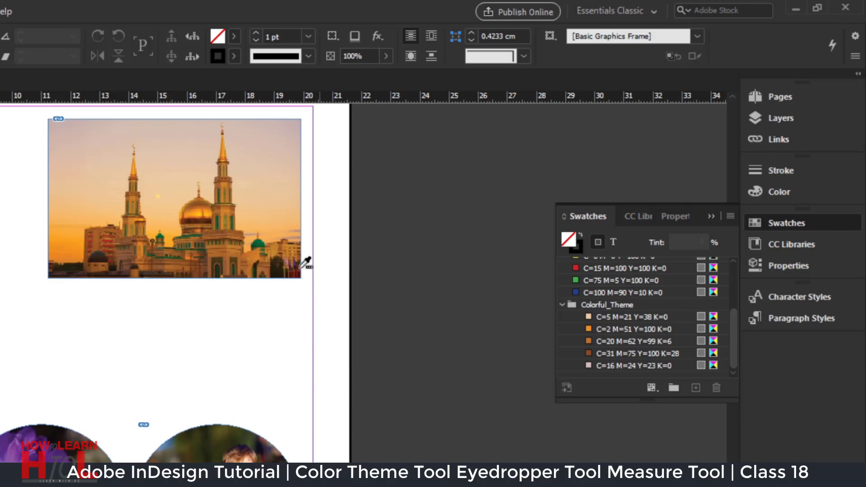
Extract the mosque photo's Colorful theme again and add it to the swatches as RGB colours.
{"action": "left_click", "coordinate": [212, 185]}
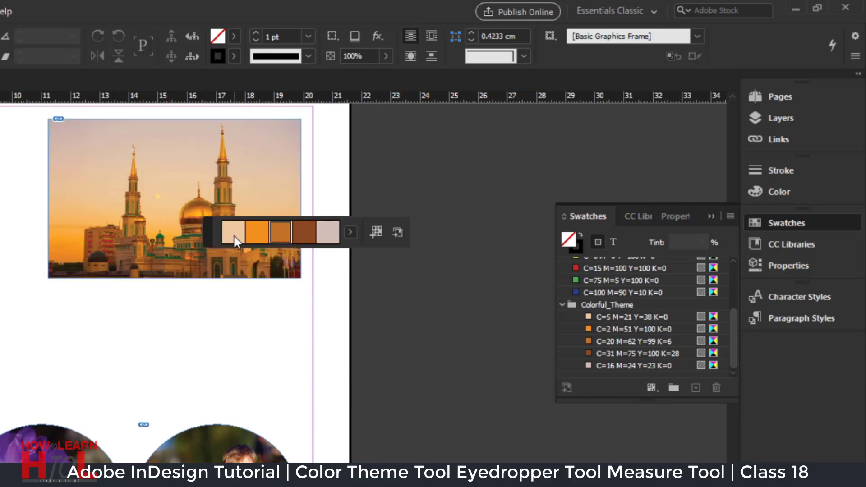
{"action": "left_click", "coordinate": [375, 233]}
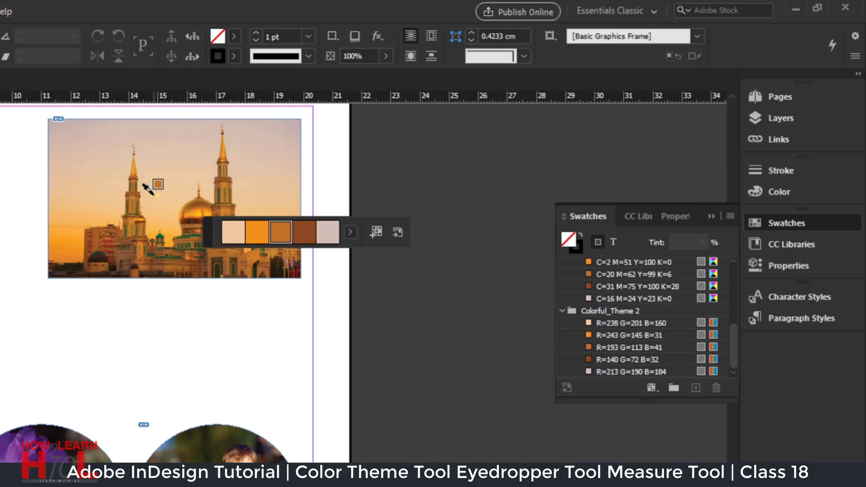
{"action": "key", "text": "Escape"}
Sample a single sky colour in the mosque photo with the Color Theme Tool and view its harmony themes.
{"action": "key", "text": "k"}
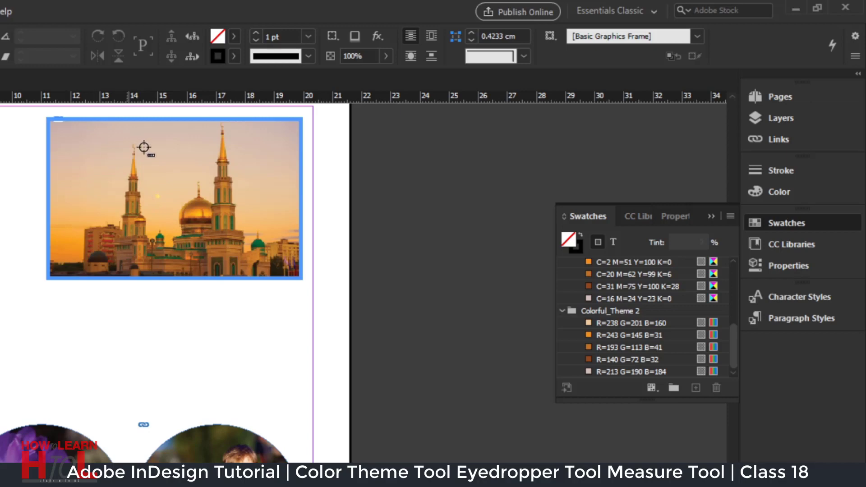
{"action": "key", "text": "shift+i"}
{"action": "left_click", "coordinate": [84, 136]}
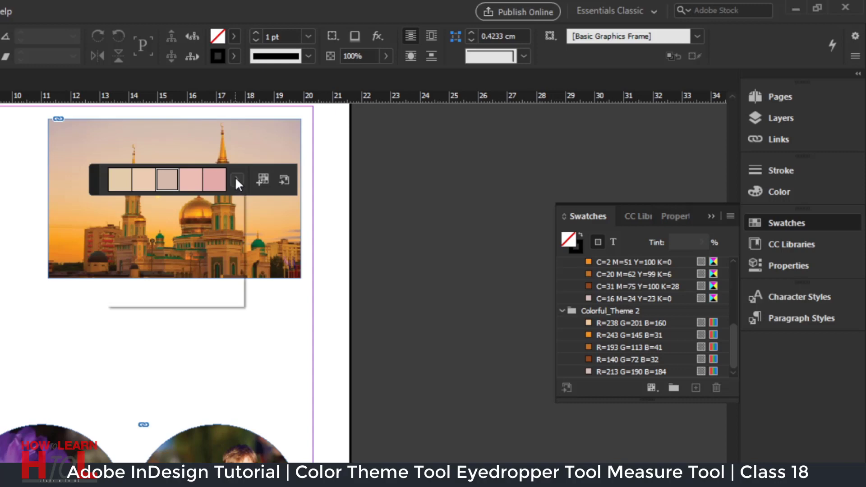
{"action": "left_click", "coordinate": [237, 179]}
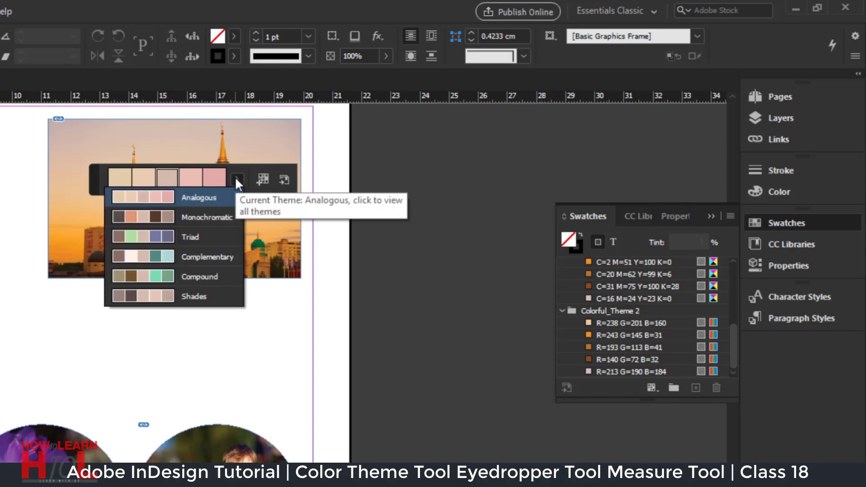
{"action": "key", "text": "Escape"}
{"action": "key", "text": "Escape"}
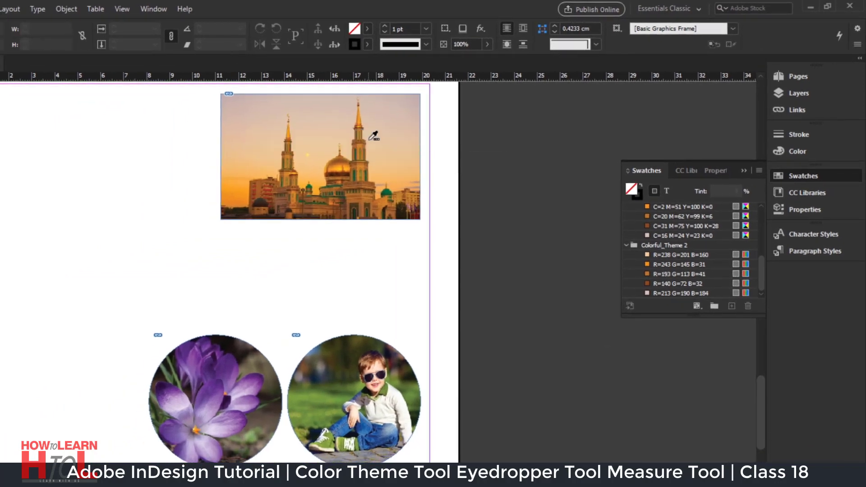
Extract colour themes from the mosque photo and the circular boy photo, viewing the theme variants of each.
{"action": "left_click", "coordinate": [331, 159]}
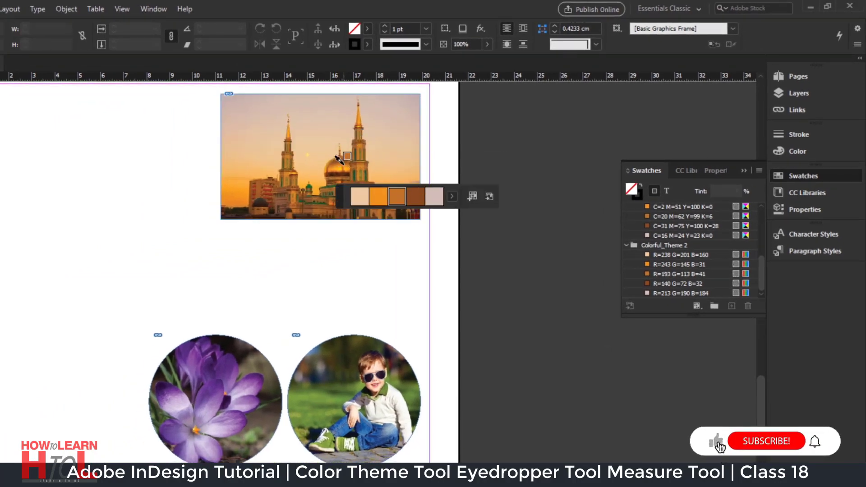
{"action": "left_click", "coordinate": [451, 196]}
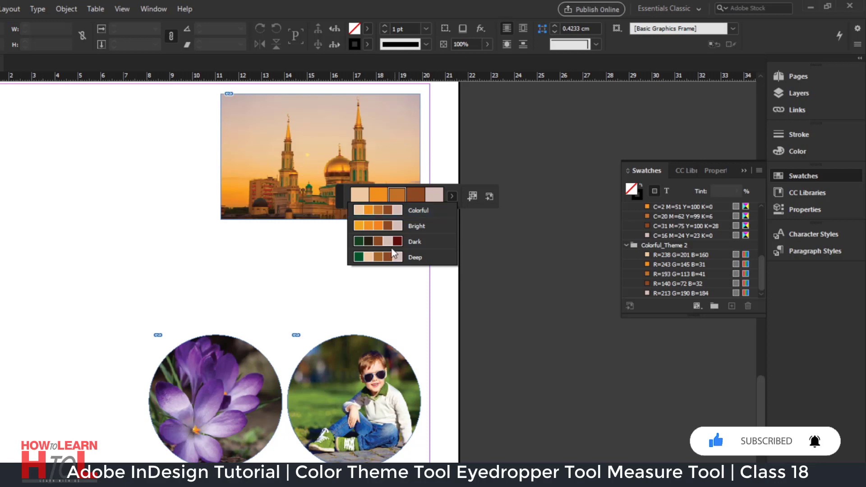
{"action": "left_click", "coordinate": [347, 362]}
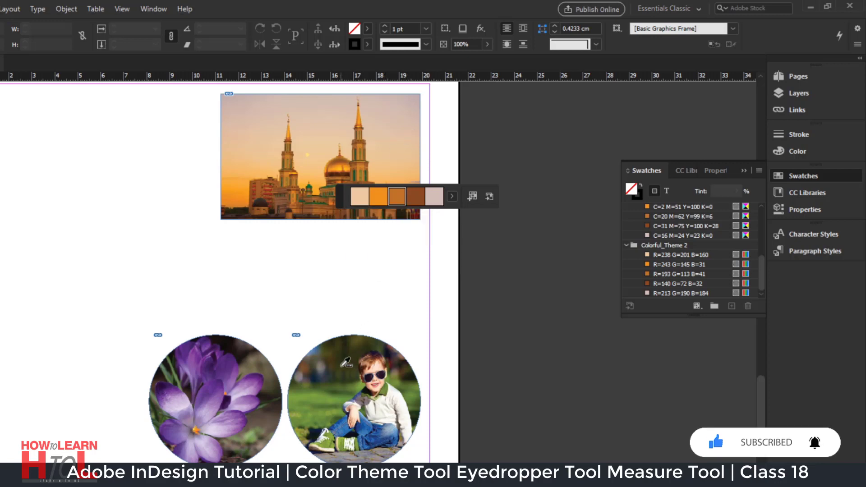
{"action": "left_click", "coordinate": [346, 362]}
{"action": "left_click", "coordinate": [451, 196]}
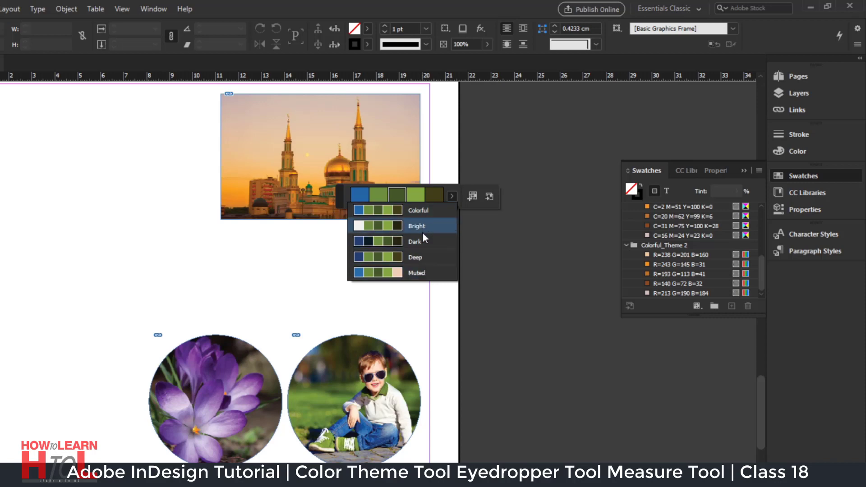
{"action": "left_click", "coordinate": [452, 195]}
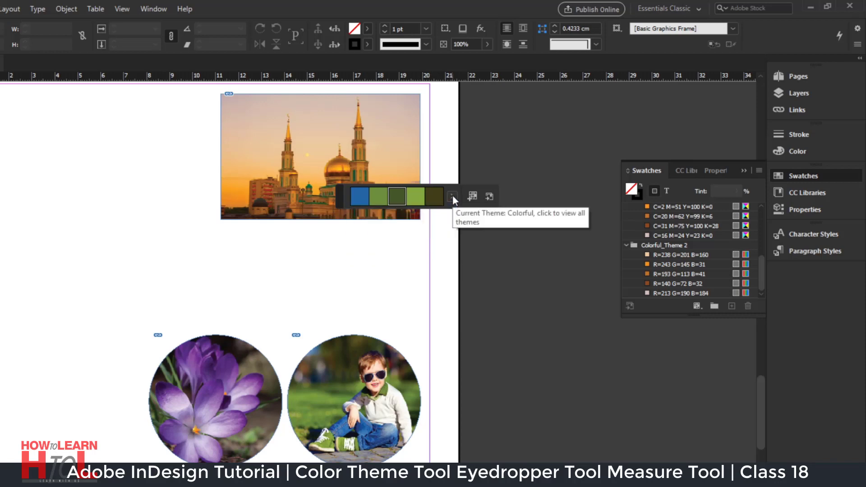
Extract a colour theme from the circular purple flower photo and view its theme variants.
{"action": "left_click", "coordinate": [223, 393]}
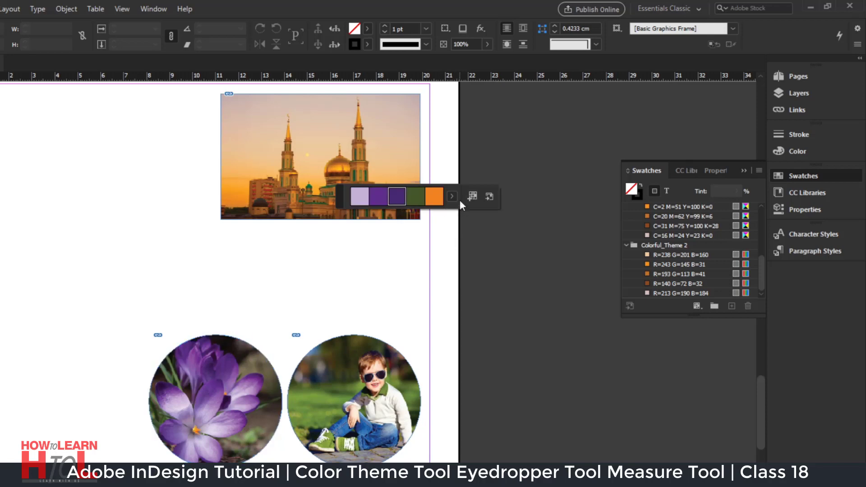
{"action": "left_click", "coordinate": [426, 198]}
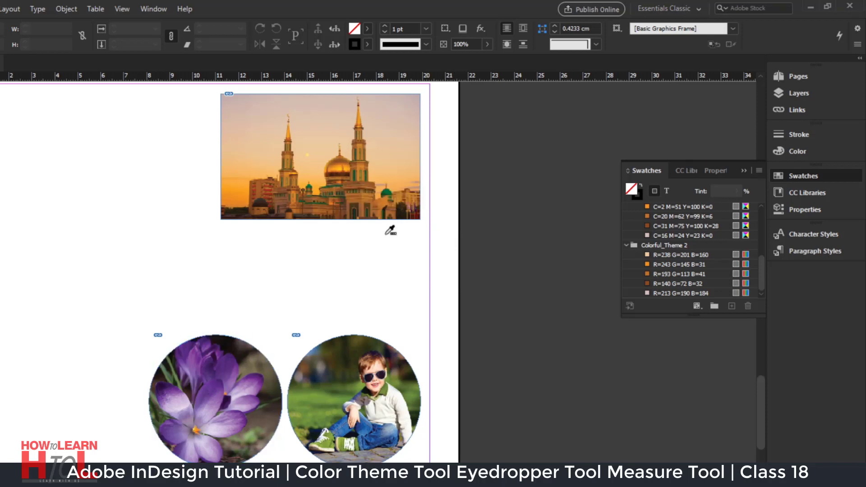
{"action": "left_click", "coordinate": [220, 358]}
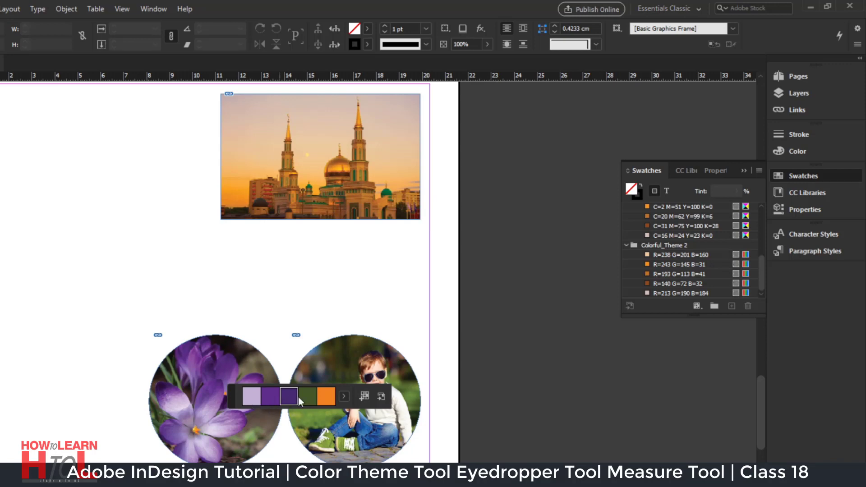
{"action": "left_click", "coordinate": [345, 396]}
{"action": "left_click", "coordinate": [344, 395]}
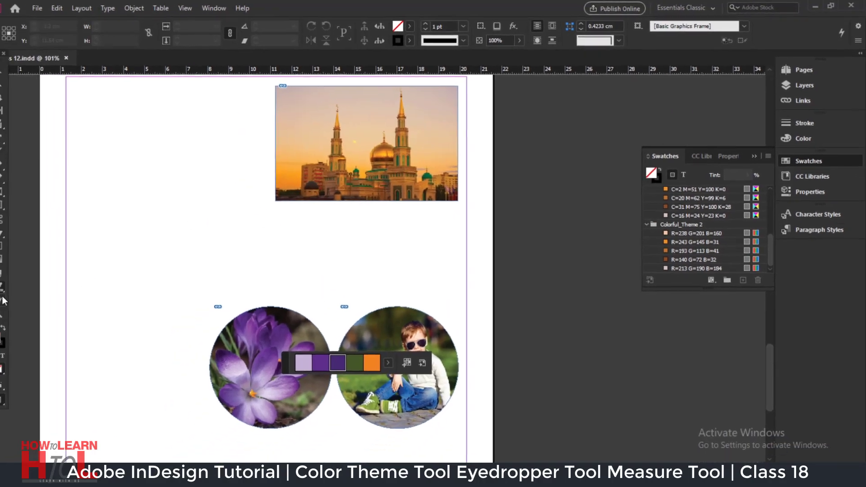
Draw a rectangle about 6.2 × 4.8 cm in the blank area beside the mosque photo and fill it with C=0 M=100 Y=0 K=0.
{"action": "right_click", "coordinate": [2, 287]}
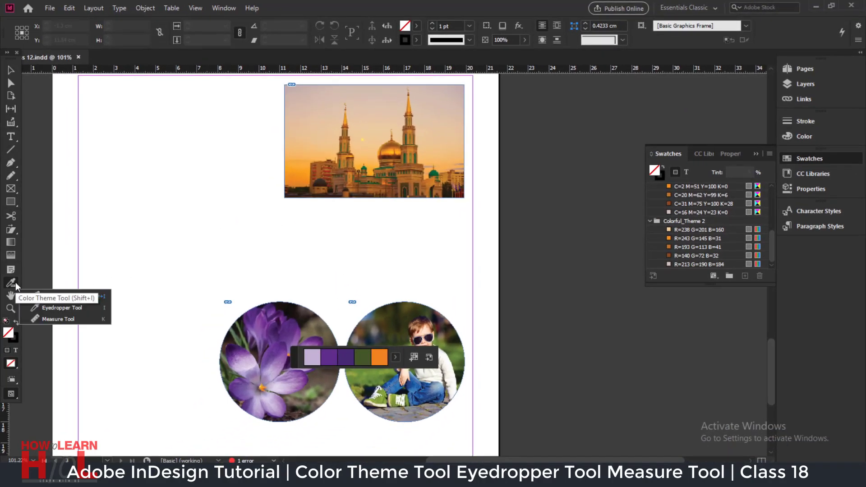
{"action": "left_click", "coordinate": [67, 307]}
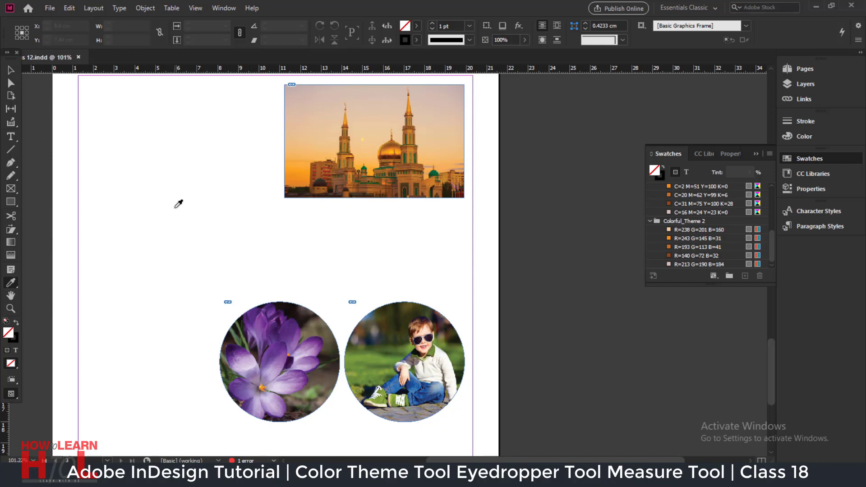
{"action": "left_click", "coordinate": [11, 68]}
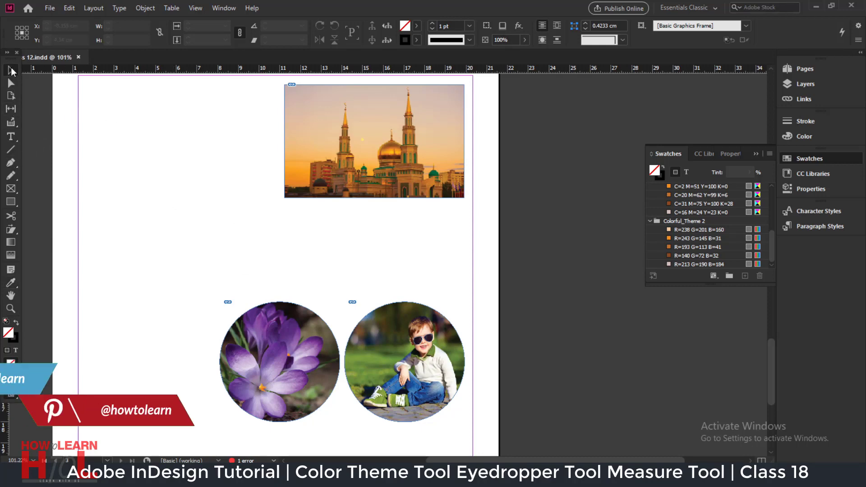
{"action": "left_click", "coordinate": [11, 201]}
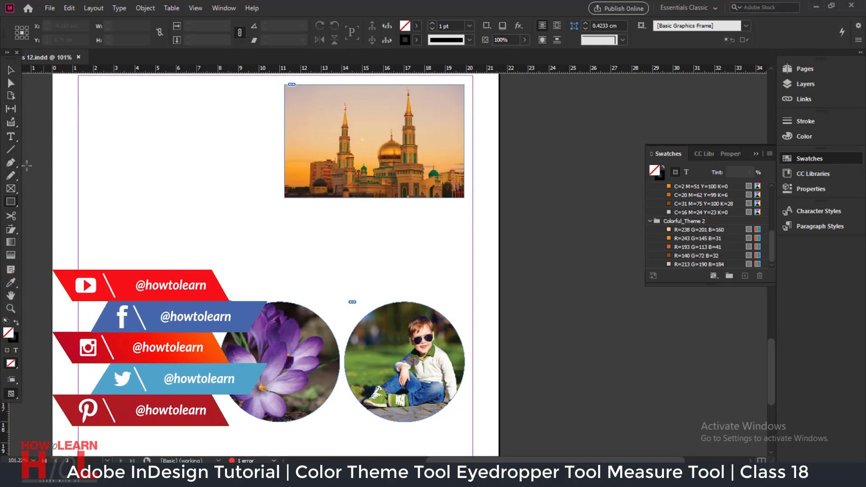
{"action": "left_click_drag", "start_coordinate": [98, 118], "coordinate": [226, 218]}
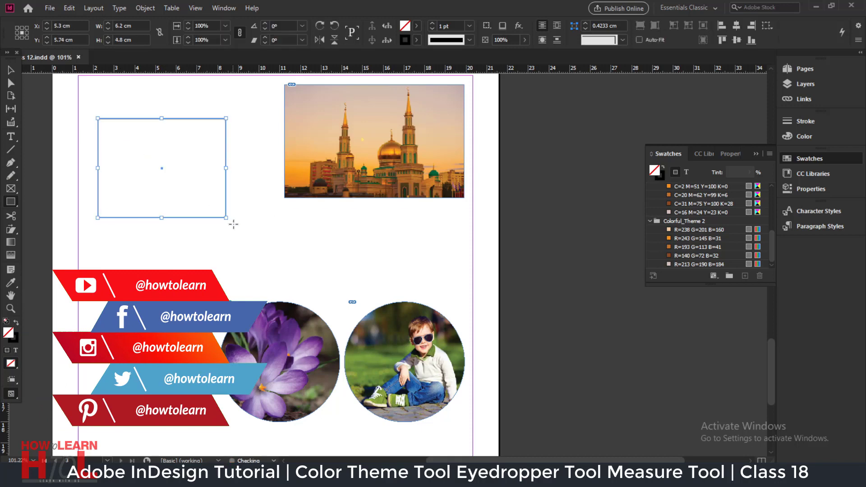
{"action": "left_click", "coordinate": [418, 27]}
{"action": "left_click", "coordinate": [321, 118]}
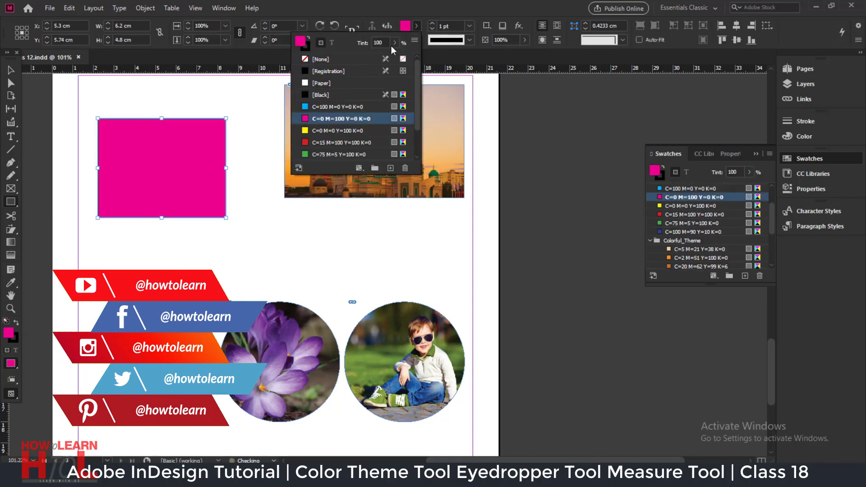
{"action": "left_click", "coordinate": [415, 25]}
Give the magenta rectangle a 6 pt multi-line stroke and a drop shadow.
{"action": "left_click", "coordinate": [469, 40]}
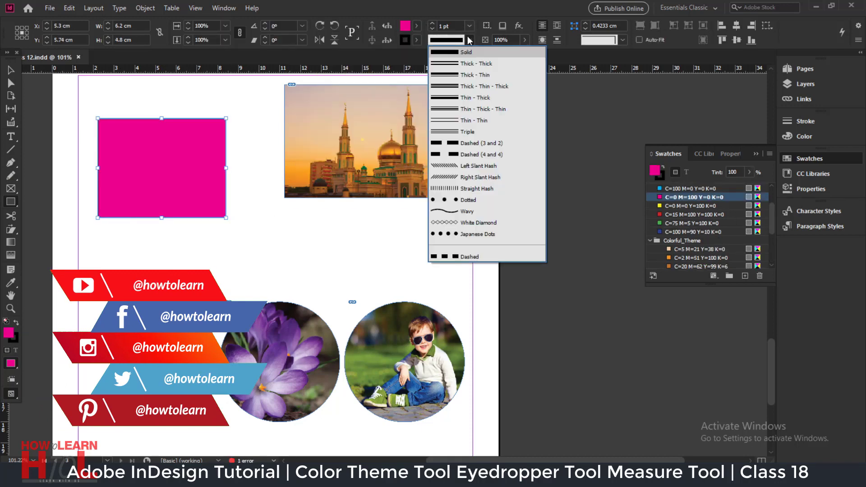
{"action": "left_click", "coordinate": [450, 91]}
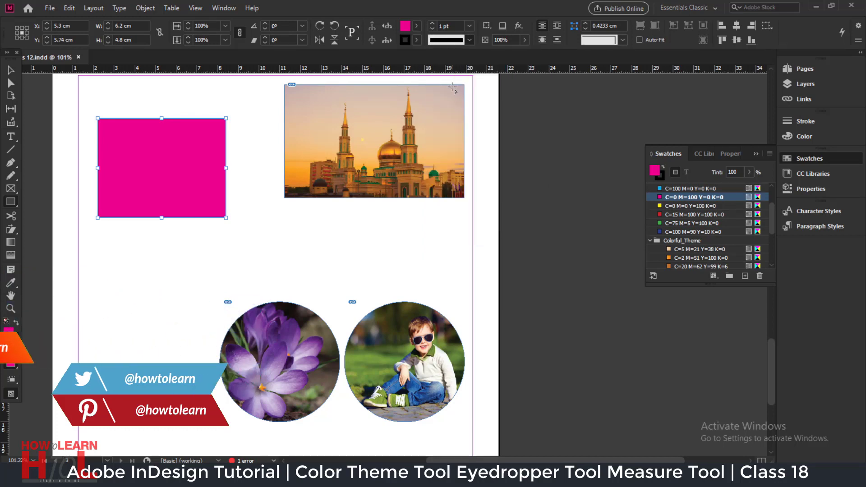
{"action": "left_click", "coordinate": [470, 26]}
{"action": "left_click", "coordinate": [456, 140]}
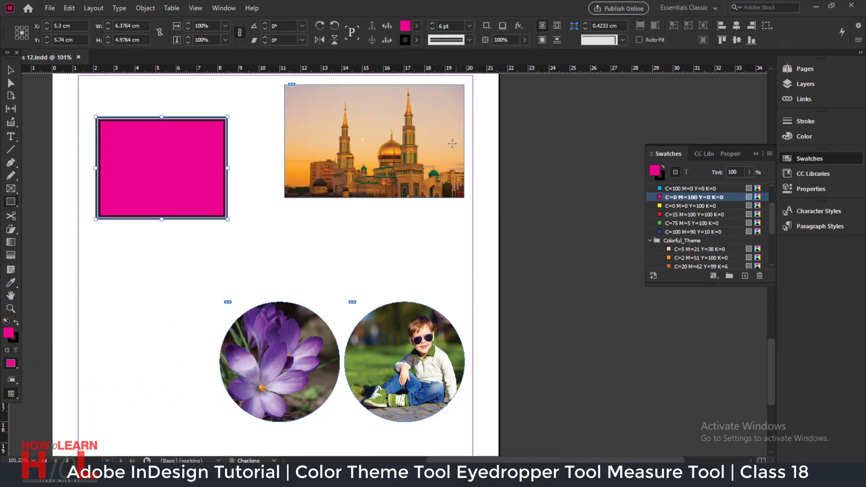
{"action": "left_click", "coordinate": [502, 26]}
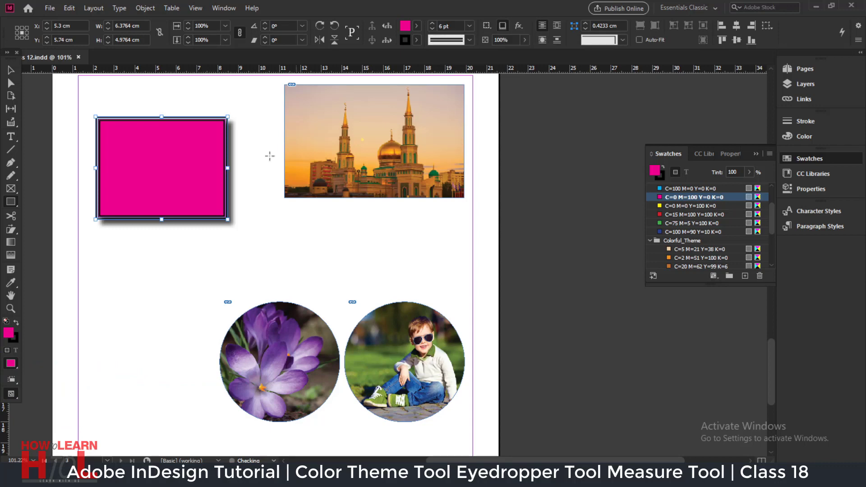
Draw a second, unfilled rectangle about 4.3 × 3.8 cm below the magenta one.
{"action": "left_click", "coordinate": [12, 66]}
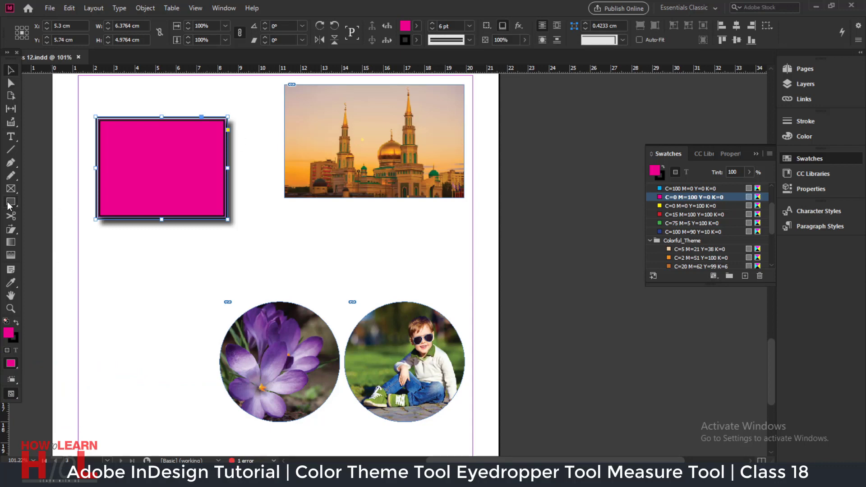
{"action": "key", "text": "m"}
{"action": "mouse_move", "coordinate": [104, 266]}
{"action": "left_mouse_down"}
{"action": "mouse_move", "coordinate": [168, 310]}
{"action": "mouse_move", "coordinate": [193, 344]}
{"action": "left_mouse_up"}
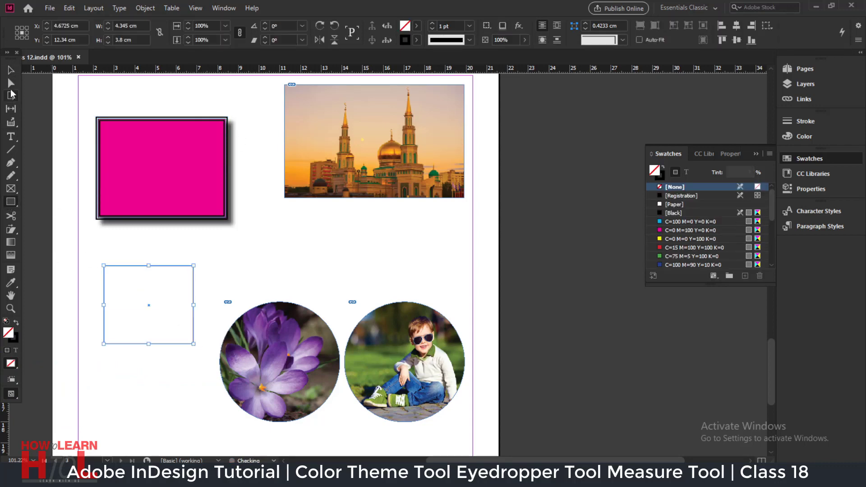
{"action": "left_click", "coordinate": [11, 70]}
Copy the magenta rectangle's fill, stroke and shadow onto the selected empty rectangle with the Eyedropper Tool, and undo the copy.
{"action": "left_click", "coordinate": [11, 283]}
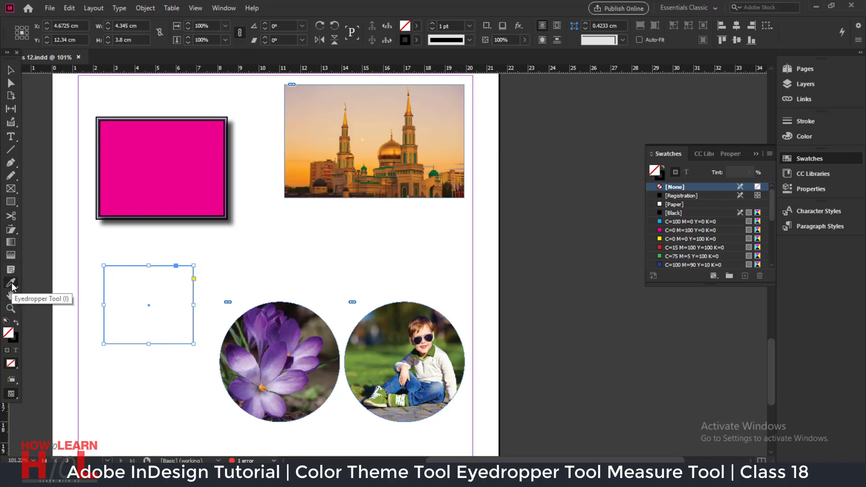
{"action": "left_click", "coordinate": [59, 307]}
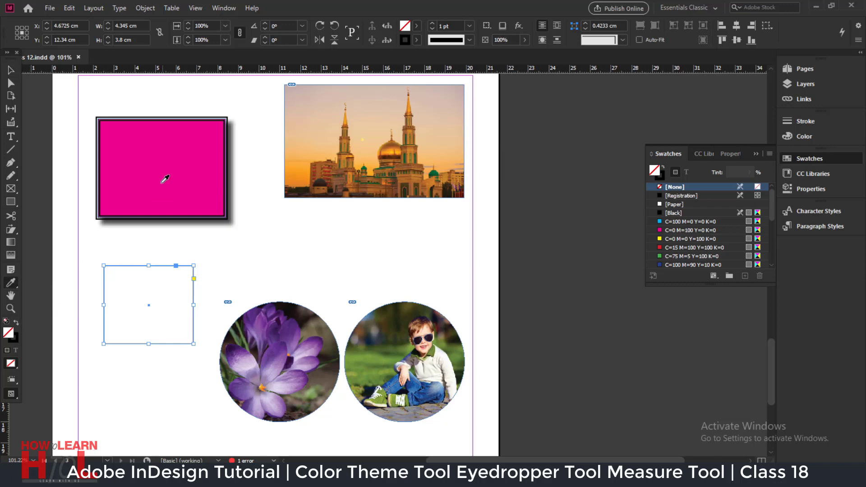
{"action": "left_click", "coordinate": [146, 158]}
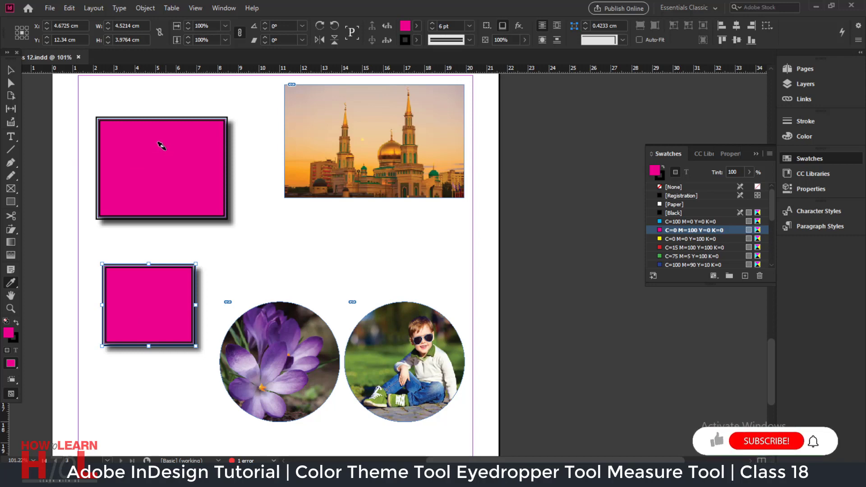
{"action": "left_click", "coordinate": [192, 238]}
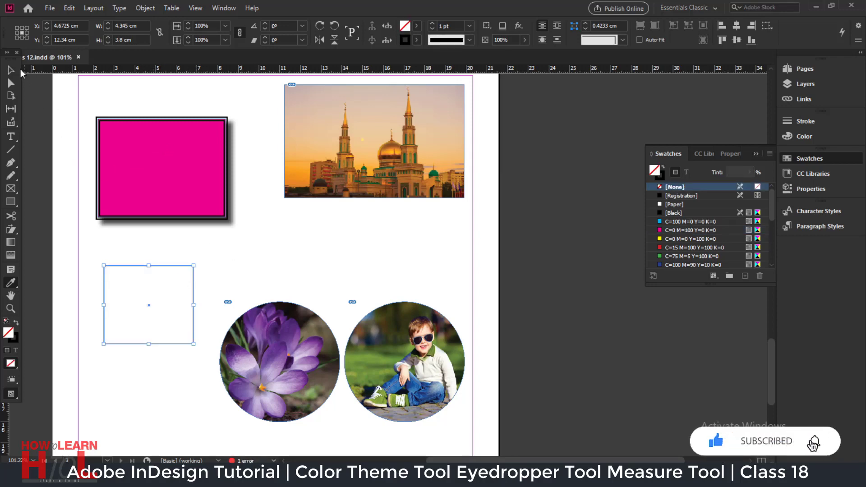
With the magenta rectangle selected, apply its fill, stroke and shadow to the empty rectangle using the loaded Eyedropper Tool.
{"action": "key", "text": "v"}
{"action": "left_click", "coordinate": [144, 138]}
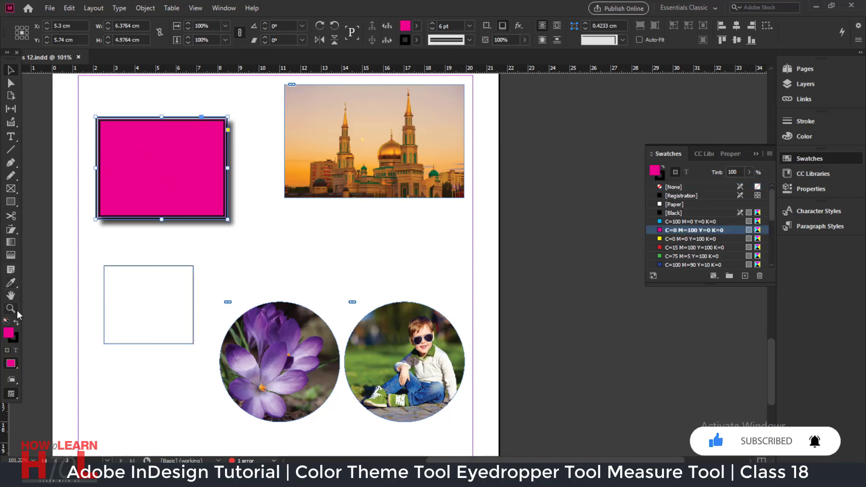
{"action": "key", "text": "i"}
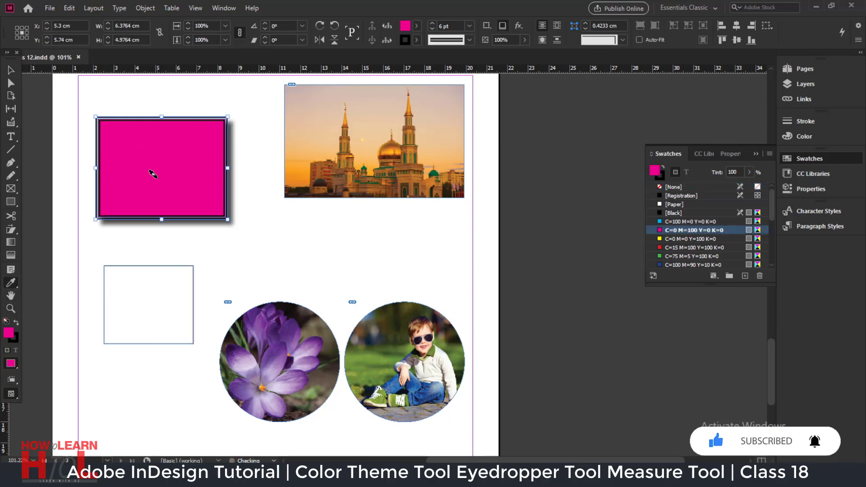
{"action": "left_click", "coordinate": [142, 289]}
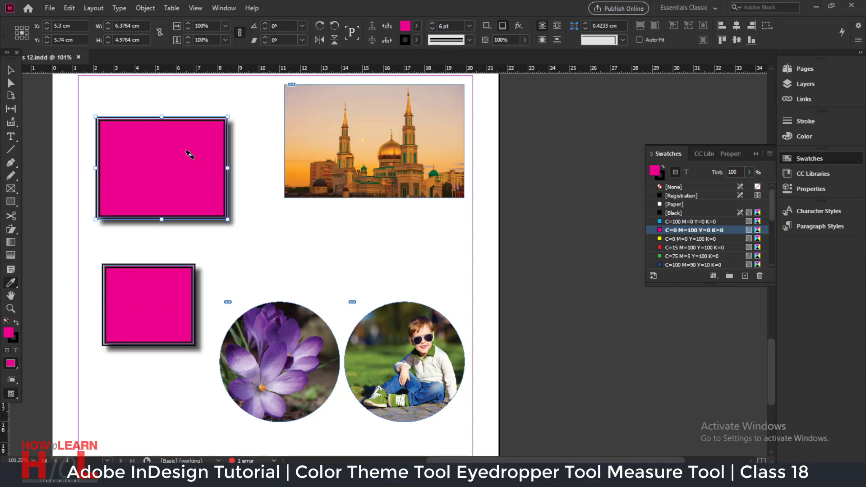
{"action": "scroll", "coordinate": [292, 311], "scroll_direction": "down", "scroll_amount": 5}
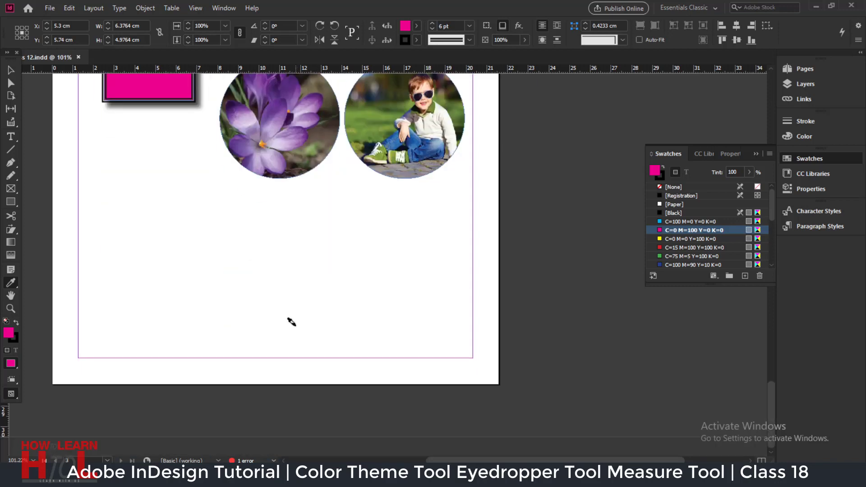
{"action": "scroll", "coordinate": [297, 349], "scroll_direction": "up", "scroll_amount": 3}
{"action": "scroll", "coordinate": [287, 354], "scroll_direction": "up", "scroll_amount": 3}
{"action": "scroll", "coordinate": [292, 292], "scroll_direction": "down", "scroll_amount": 2}
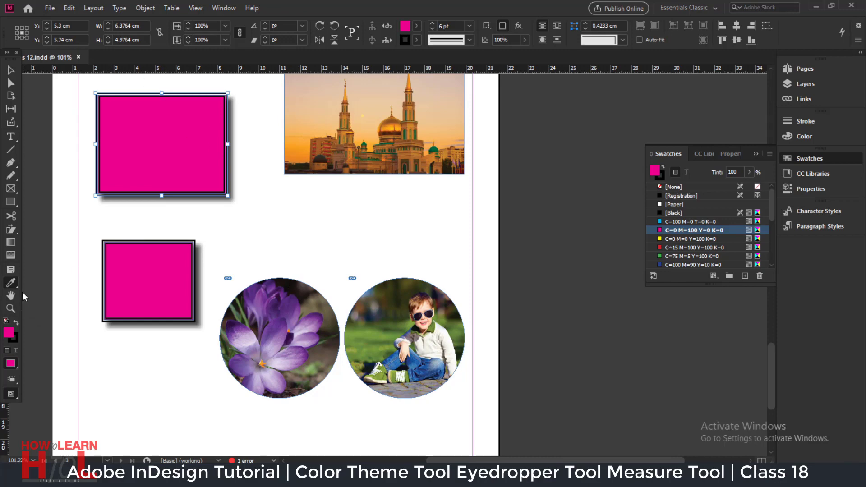
Measure from the mosque photo's left edge toward the magenta rectangle with the Measure Tool.
{"action": "left_click", "coordinate": [12, 284]}
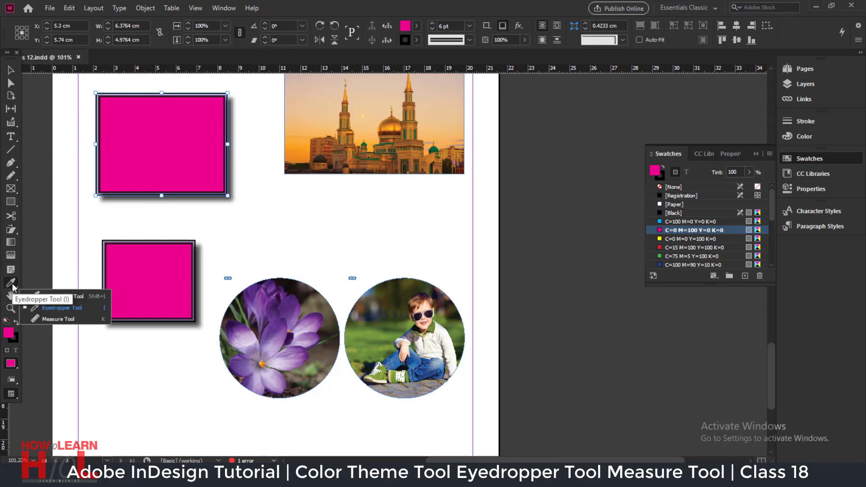
{"action": "left_click", "coordinate": [59, 319]}
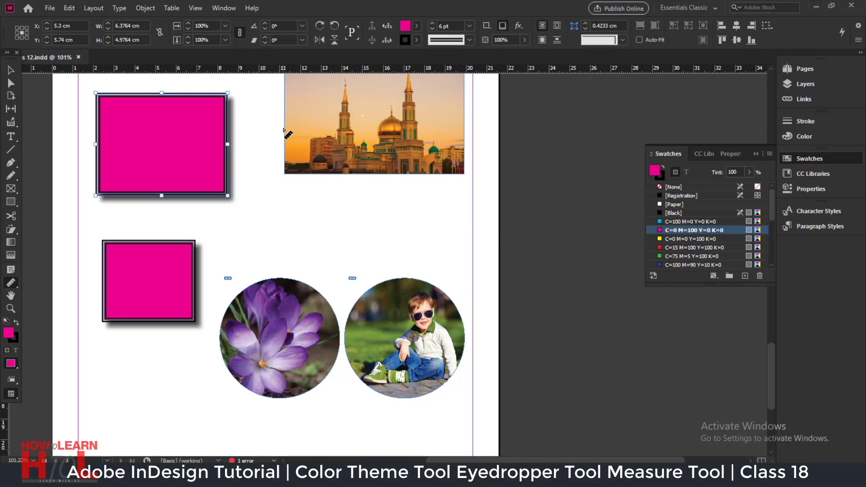
{"action": "left_click", "coordinate": [284, 130]}
{"action": "left_click_drag", "start_coordinate": [284, 128], "coordinate": [242, 131]}
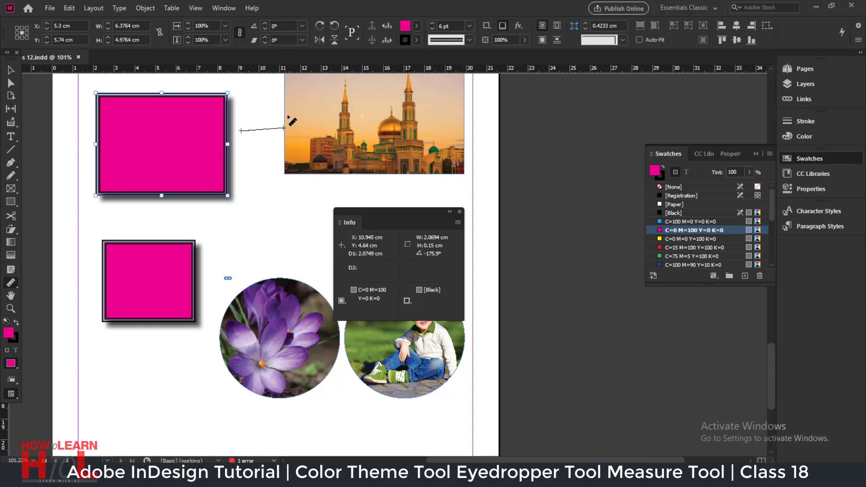
Undo the formatting copied to the smaller rectangle and remeasure the gap from the mosque photo to the magenta rectangle's right edge.
{"action": "key", "text": "ctrl+z"}
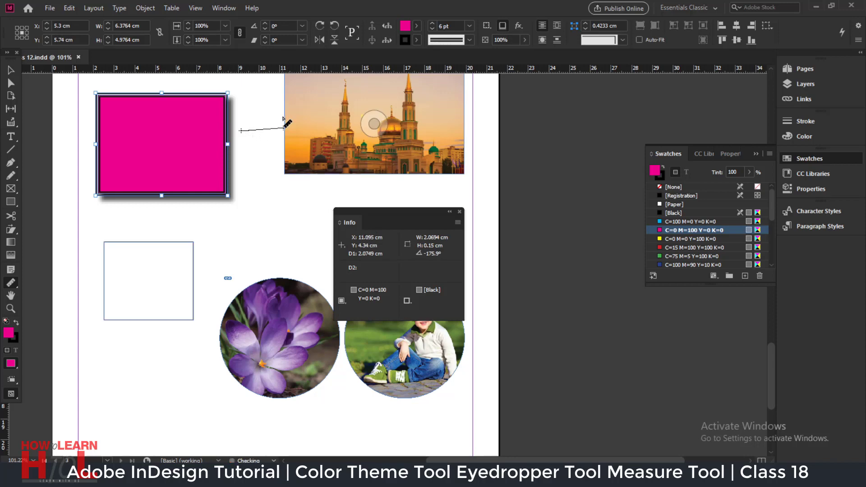
{"action": "left_click_drag", "start_coordinate": [285, 118], "coordinate": [228, 121]}
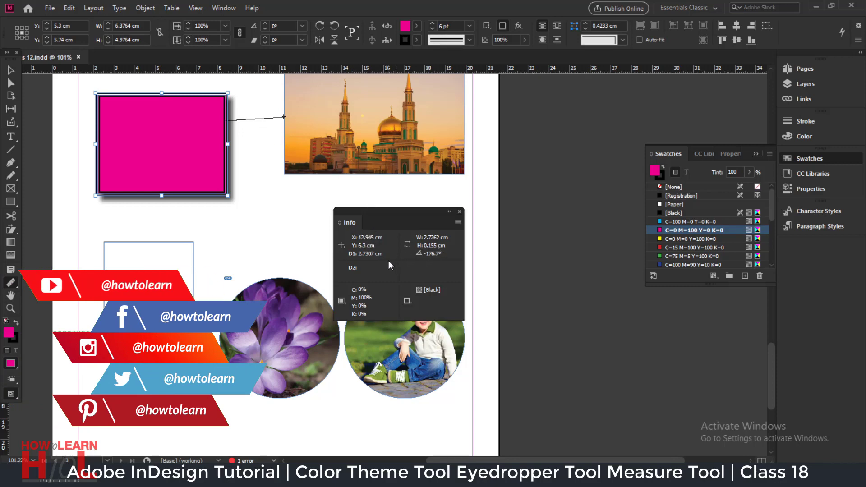
{"action": "left_click", "coordinate": [460, 212]}
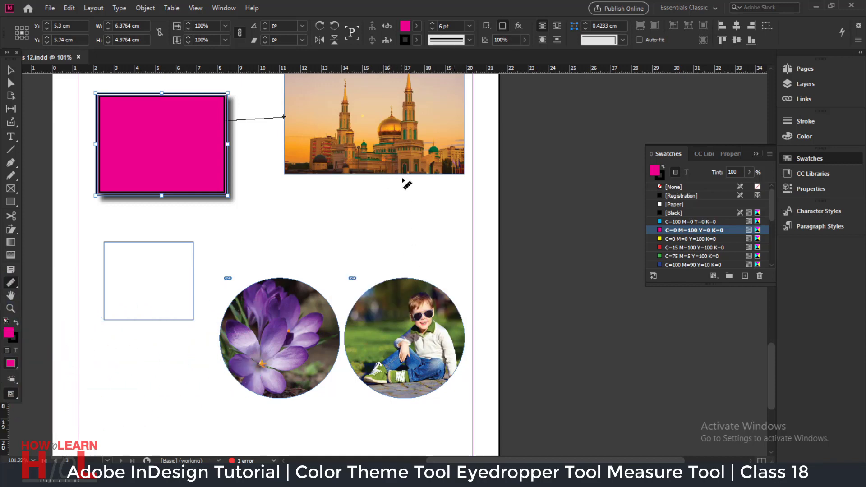
Measure from the mosque photo's bottom edge to the boy photo's bottom, and diagonally from the mosque photo's left edge to the magenta rectangle's lower-right corner.
{"action": "left_click_drag", "start_coordinate": [407, 174], "coordinate": [405, 397]}
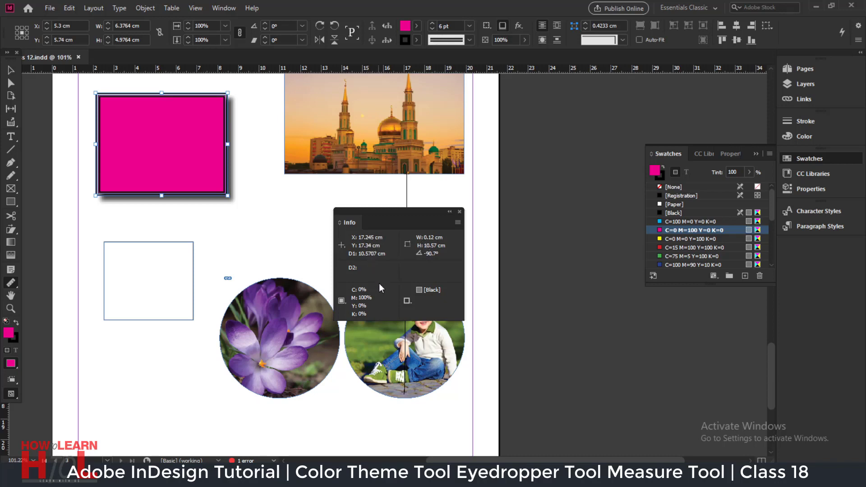
{"action": "left_click", "coordinate": [460, 211]}
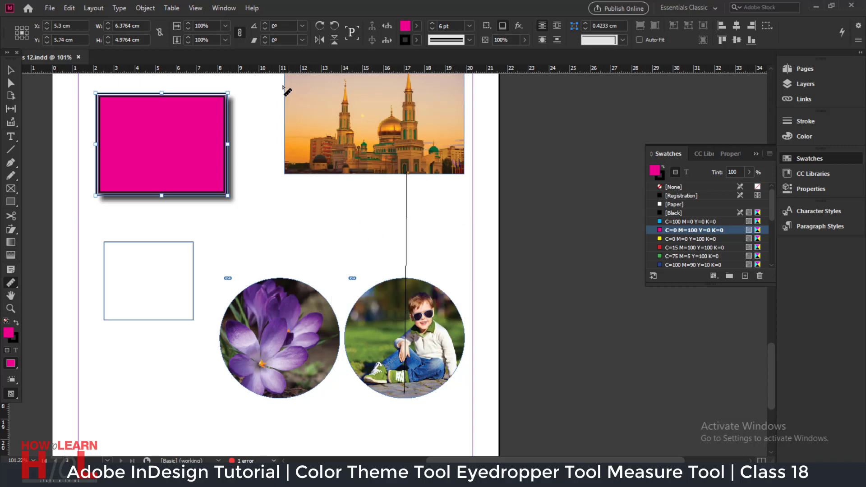
{"action": "left_click_drag", "start_coordinate": [284, 81], "coordinate": [228, 195]}
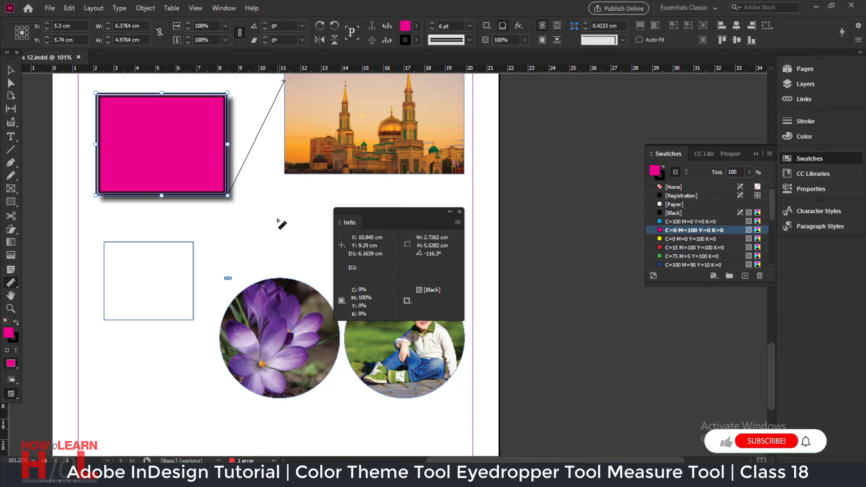